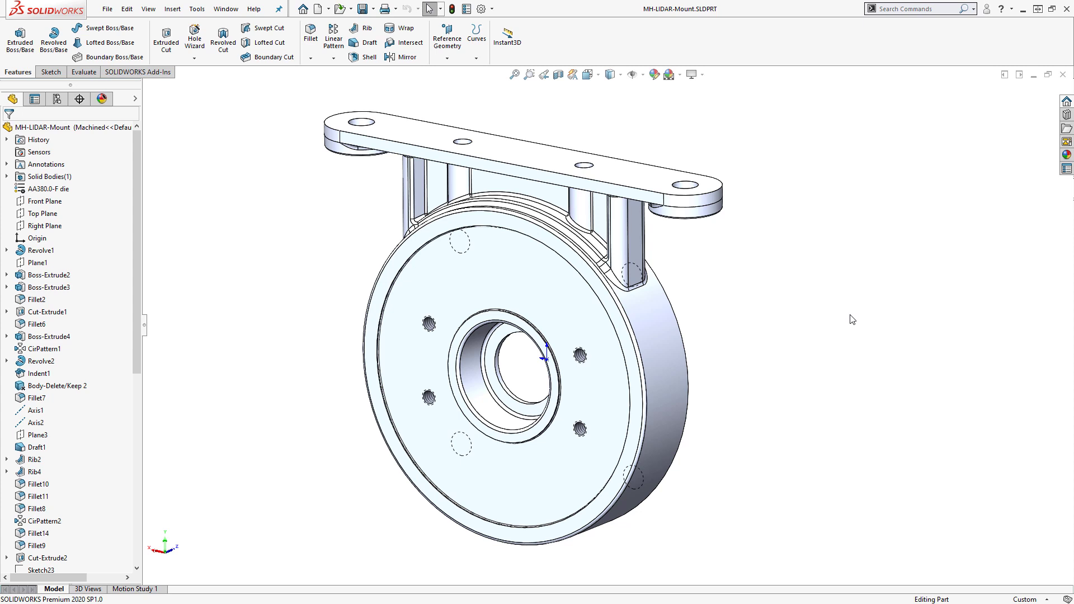
Step: Orbit the MH-LIDAR-Mount part to a near side-on view
{"action": "middle_click_drag", "start_coordinate": [844, 398], "coordinate": [795, 378]}
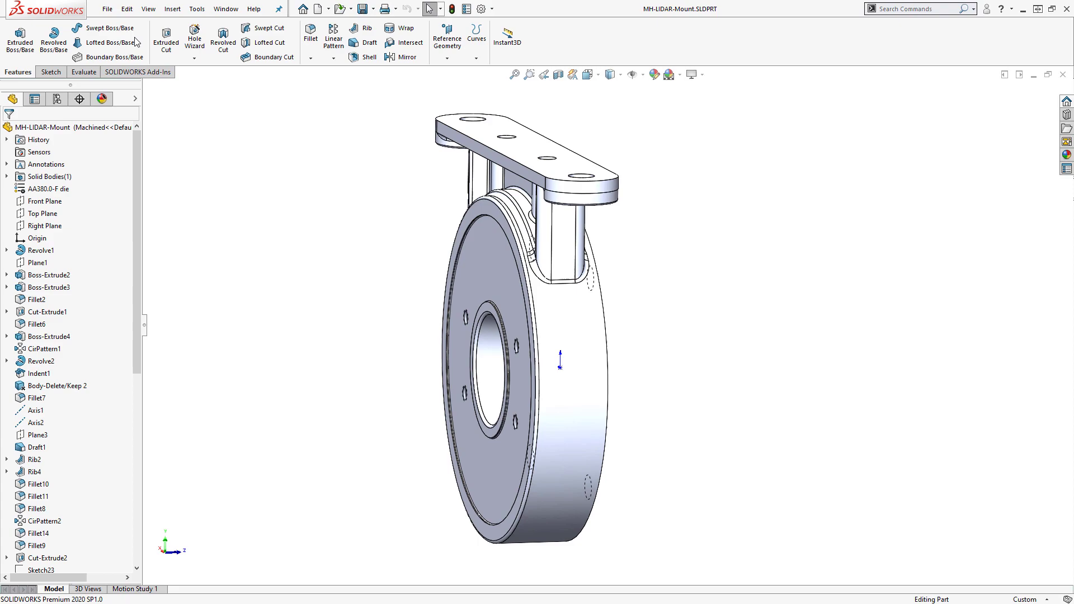
Step: Make a drawing from the LIDAR mount part using the HRS-Custom template
{"action": "left_click", "coordinate": [108, 9]}
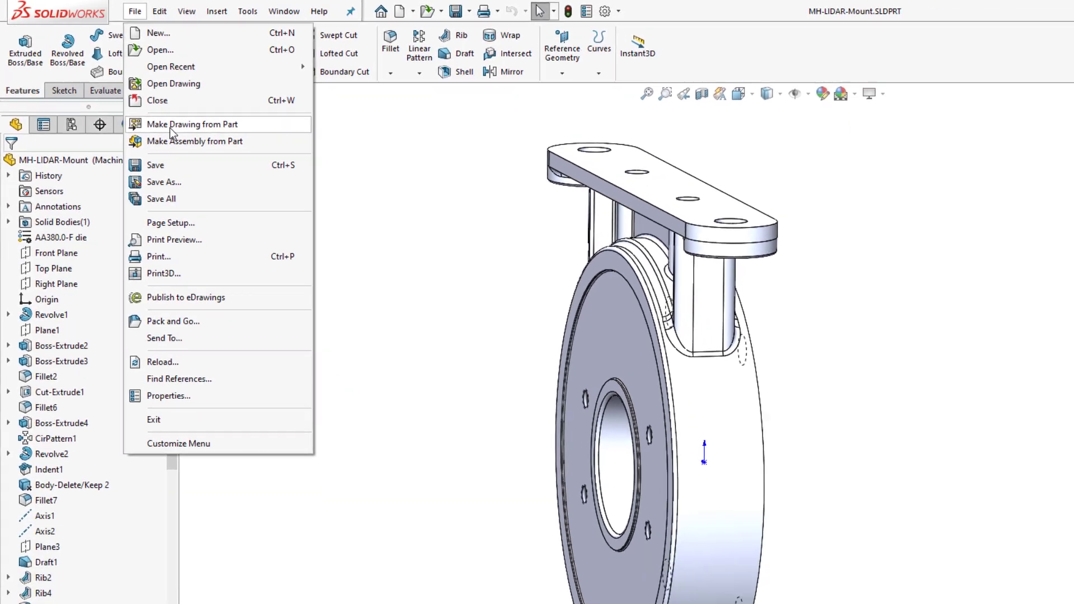
{"action": "left_click", "coordinate": [143, 105]}
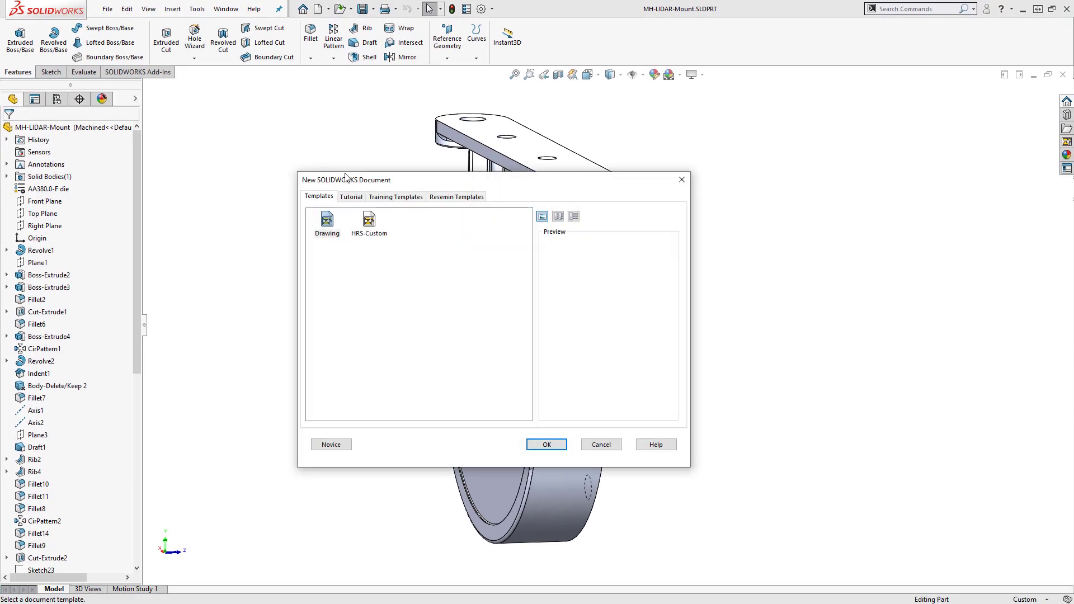
{"action": "left_click", "coordinate": [370, 225]}
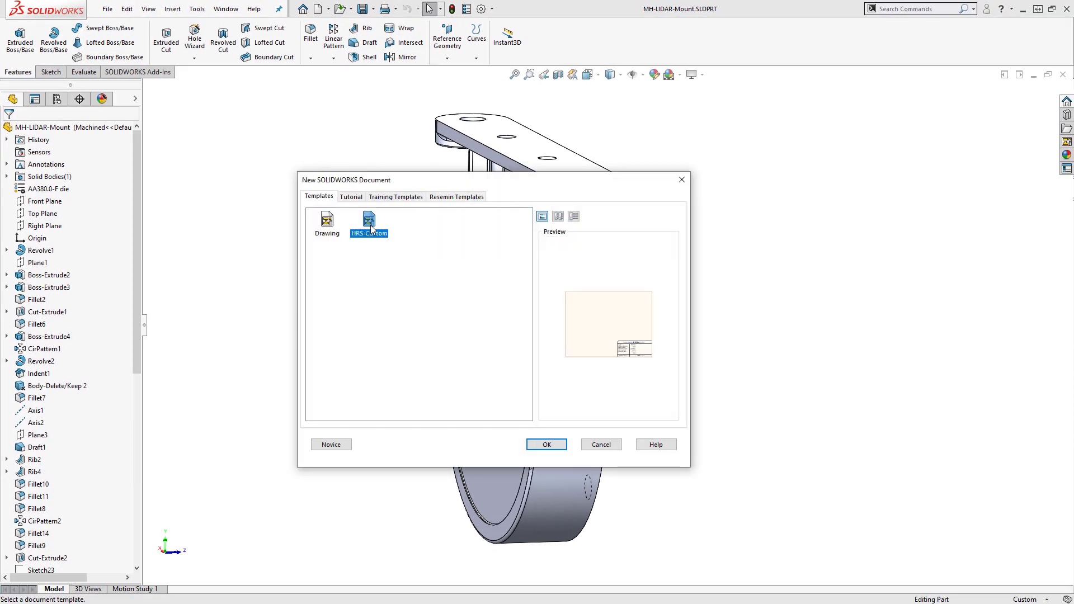
{"action": "left_click", "coordinate": [547, 445]}
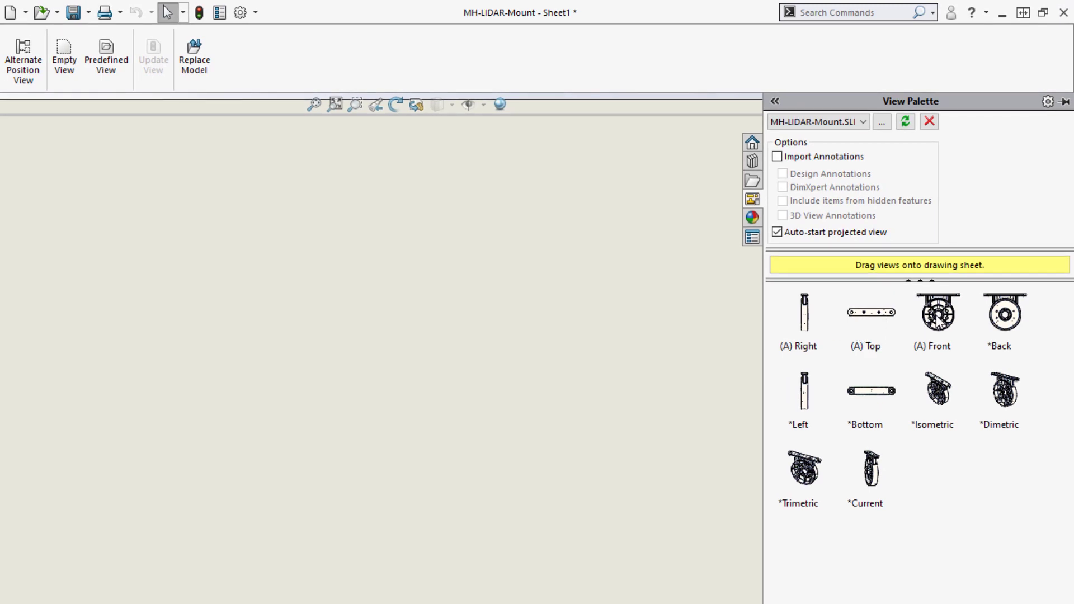
Step: Place the (A) Front view from the View Palette with a right projected view beside it
{"action": "mouse_move", "coordinate": [940, 318]}
{"action": "left_mouse_down"}
{"action": "mouse_move", "coordinate": [263, 402]}
{"action": "mouse_move", "coordinate": [162, 434]}
{"action": "left_mouse_up"}
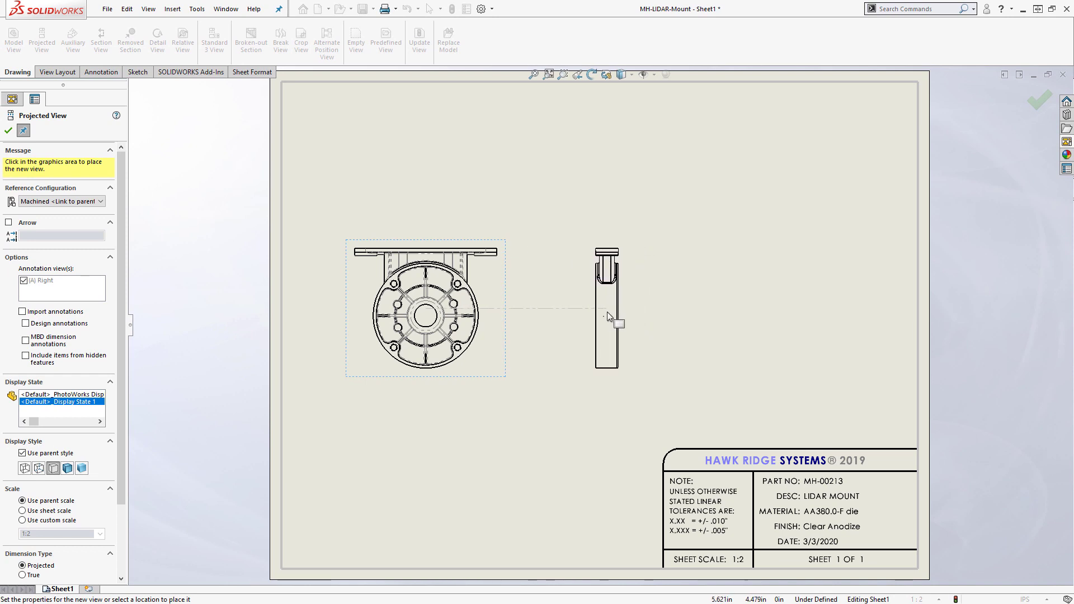
{"action": "left_click", "coordinate": [602, 315]}
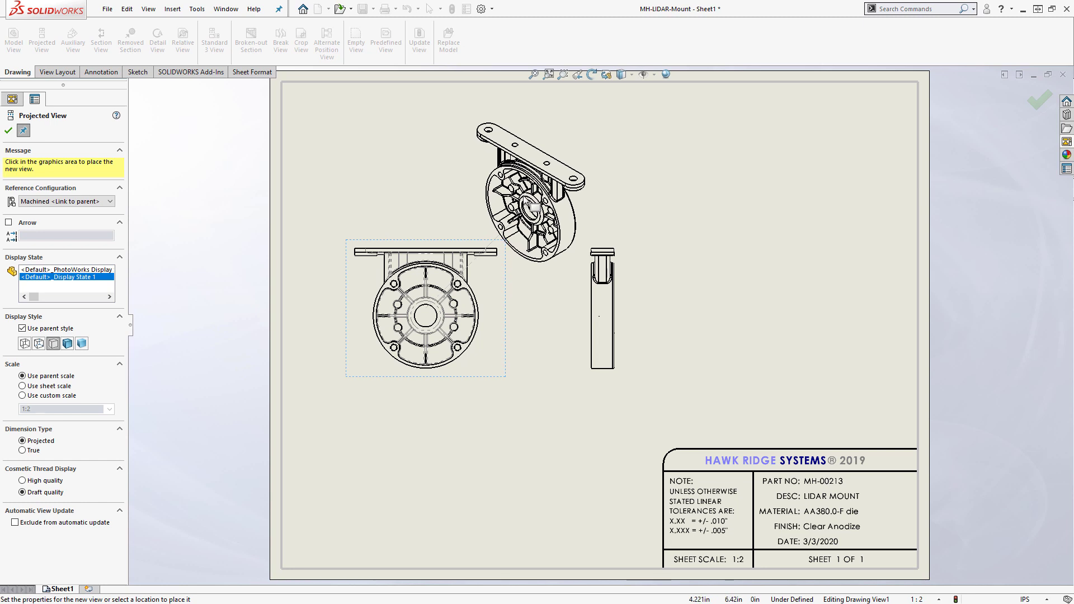
{"action": "key", "text": "Escape"}
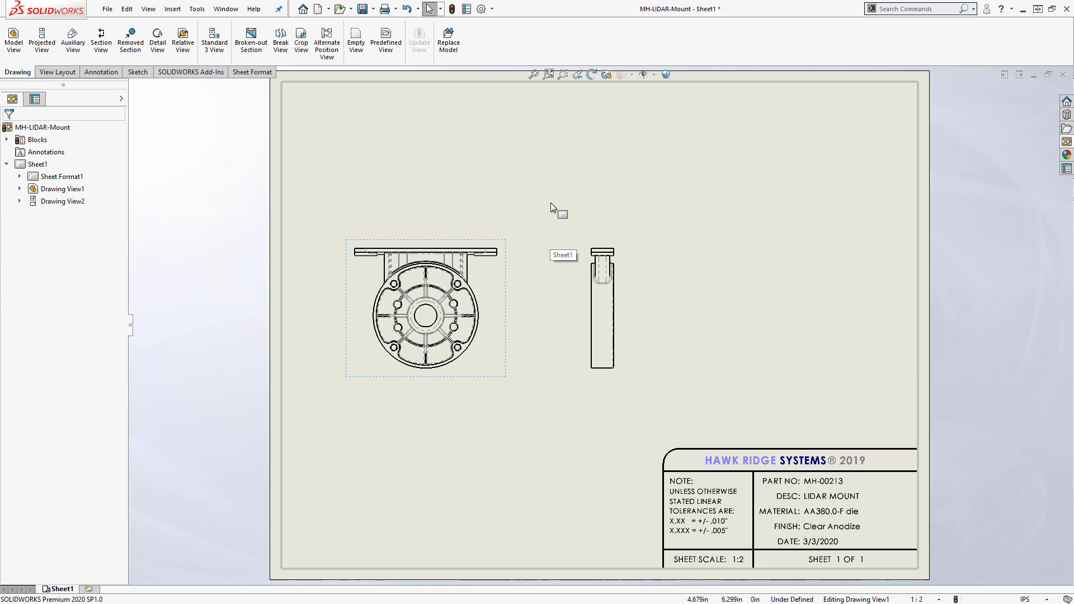
Step: Create a new empty drawing, Draw6, from the HRS-Custom template
{"action": "left_click", "coordinate": [551, 202]}
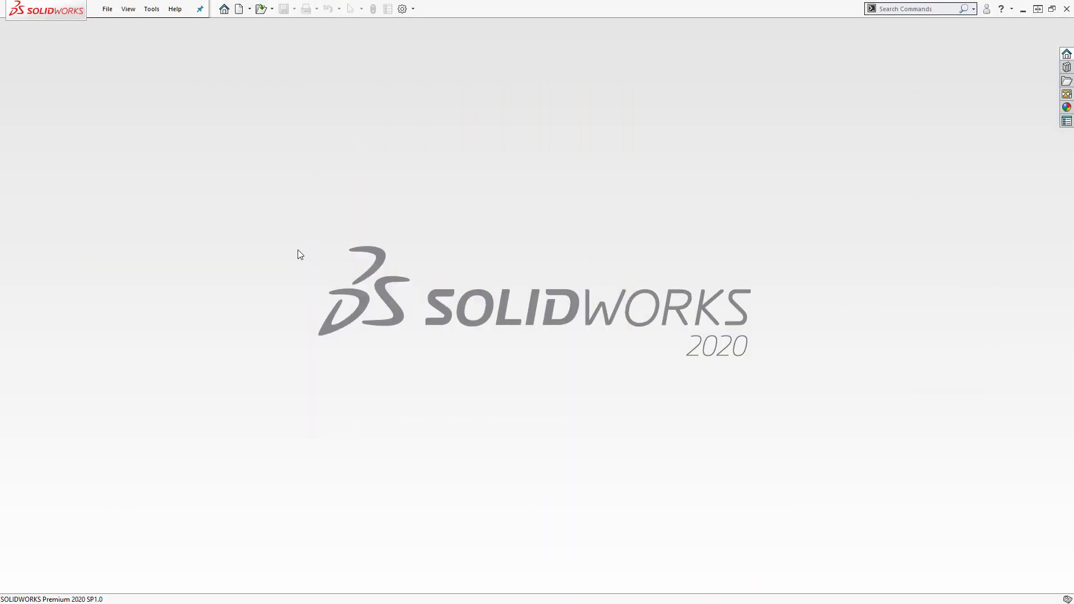
{"action": "left_click", "coordinate": [242, 11]}
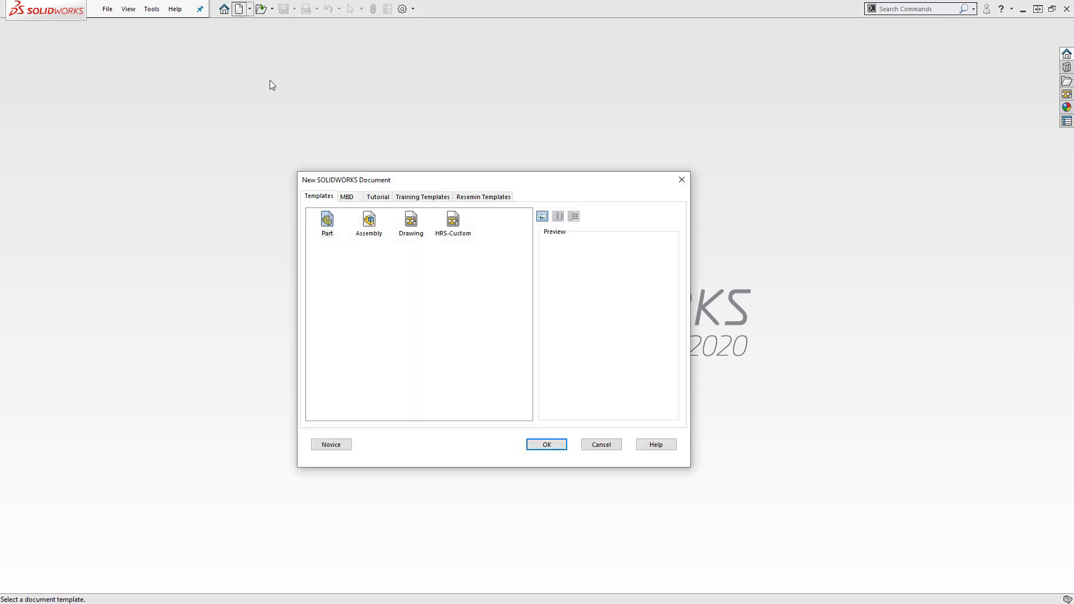
{"action": "left_click", "coordinate": [453, 222]}
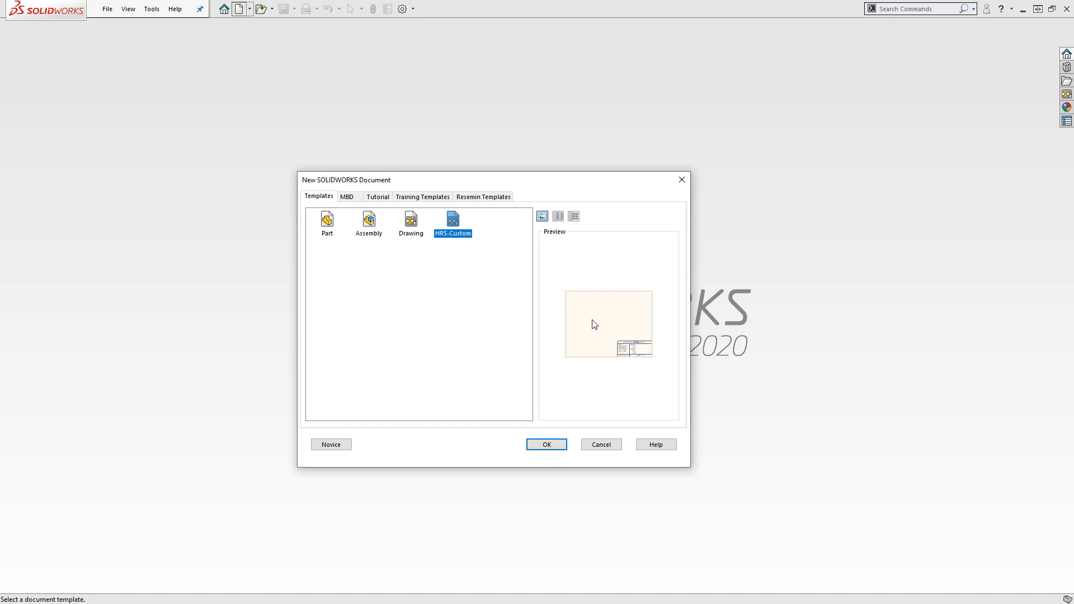
{"action": "left_click", "coordinate": [547, 445]}
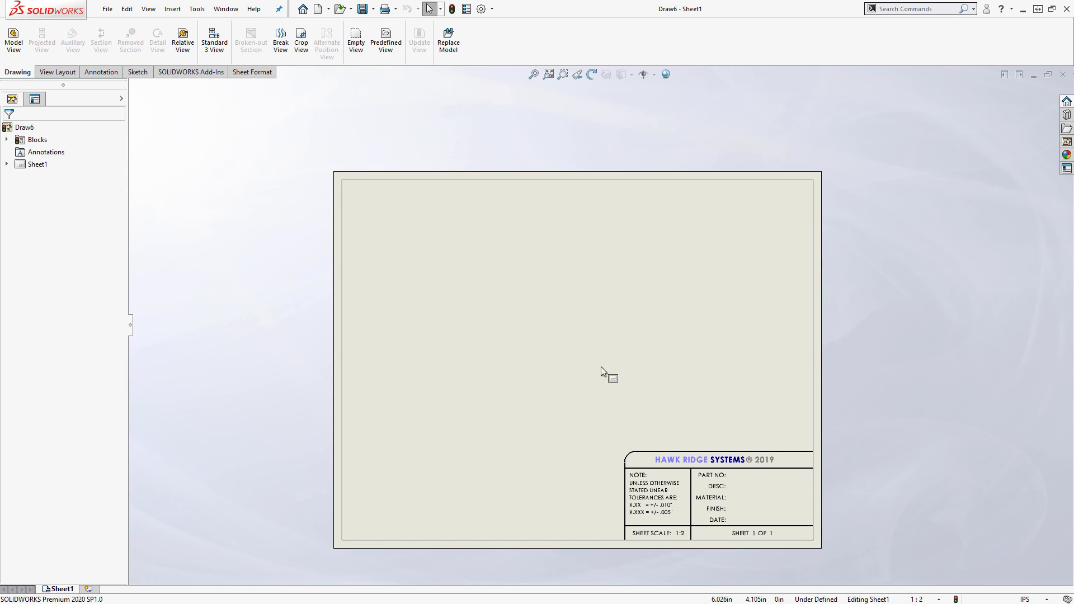
Step: Load MH-LIDAR-Mount.SLDPRT into the View Palette by browsing for the part file
{"action": "left_click", "coordinate": [1067, 142]}
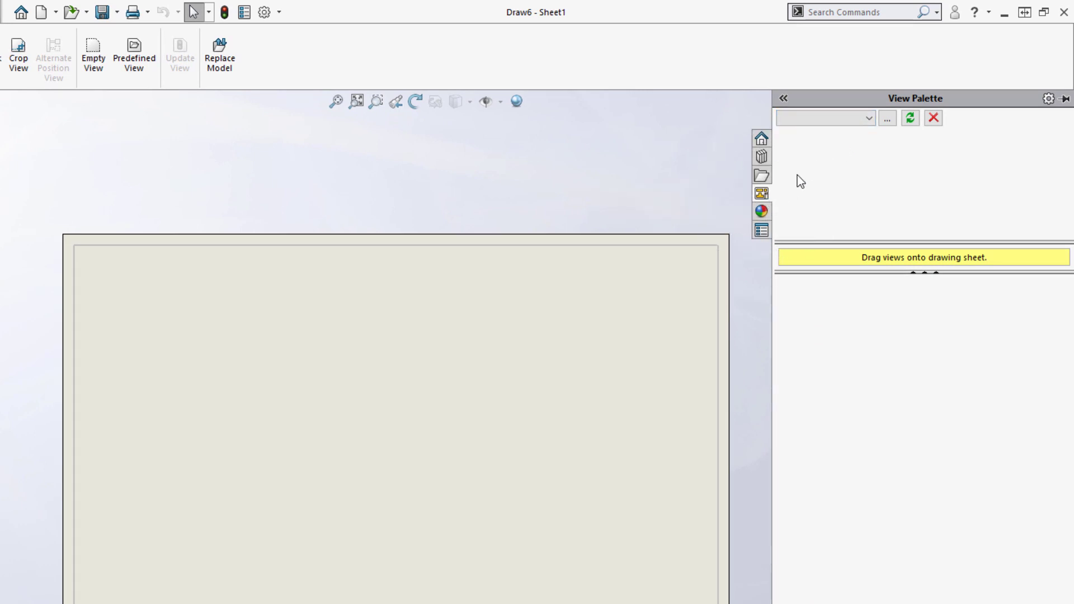
{"action": "left_click", "coordinate": [860, 123]}
{"action": "left_click", "coordinate": [863, 120]}
{"action": "left_click", "coordinate": [867, 122]}
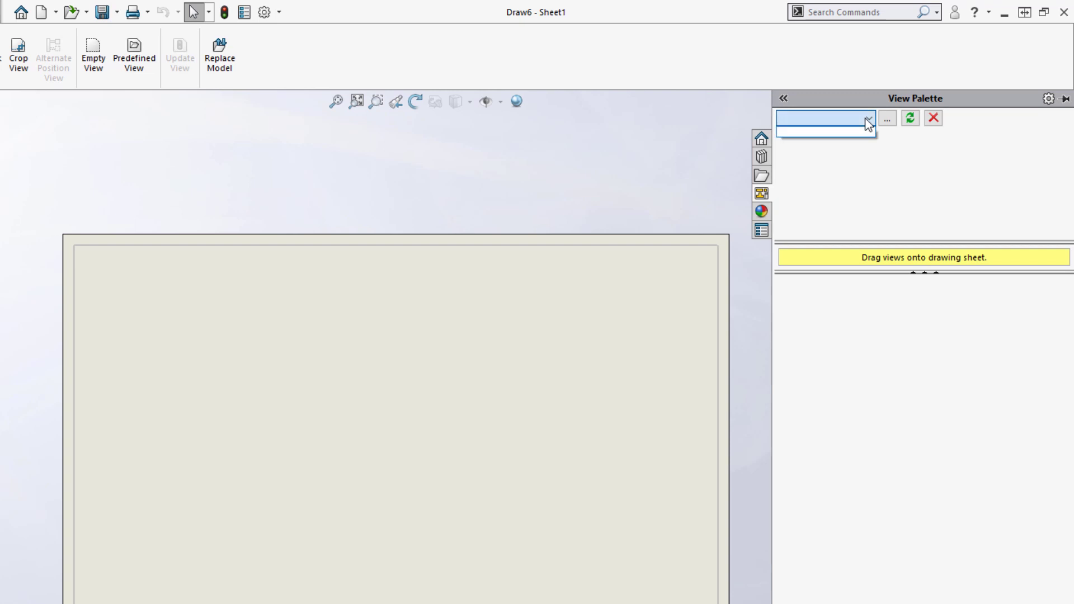
{"action": "left_click", "coordinate": [888, 119]}
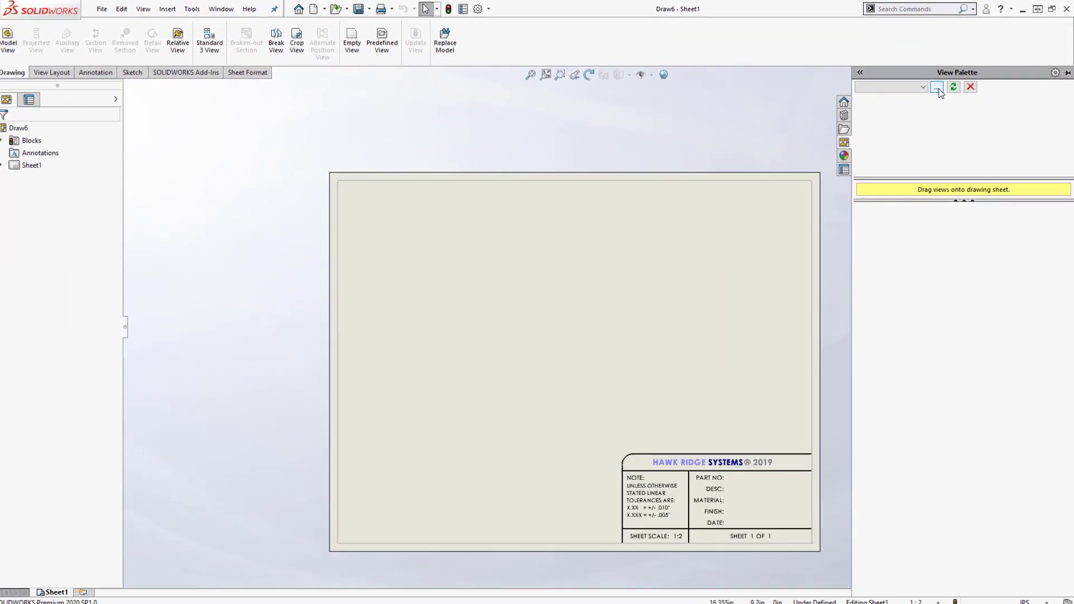
{"action": "left_click", "coordinate": [938, 88]}
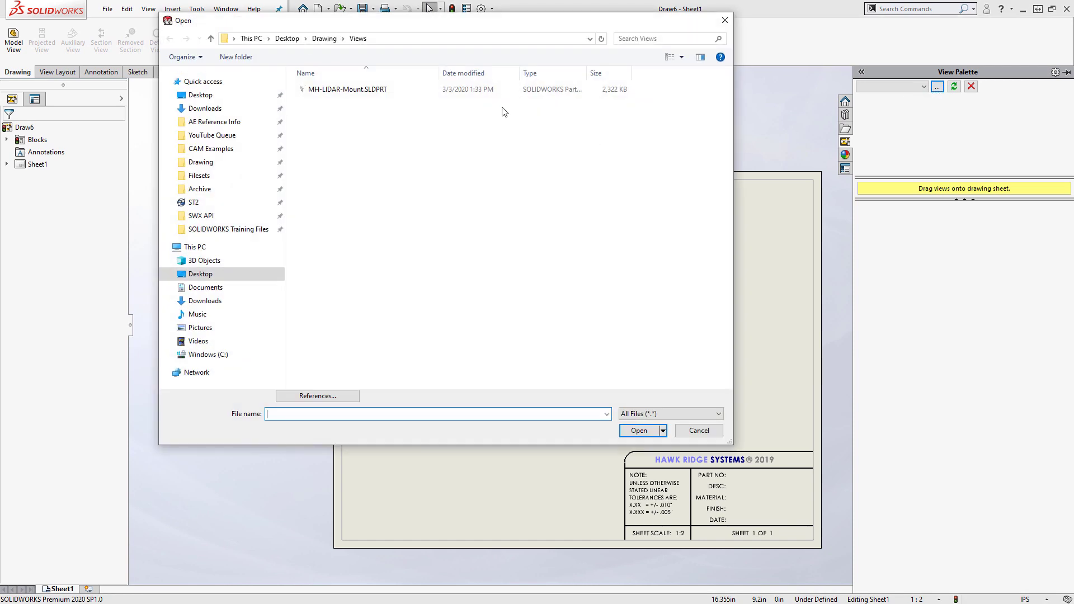
{"action": "left_click", "coordinate": [402, 93]}
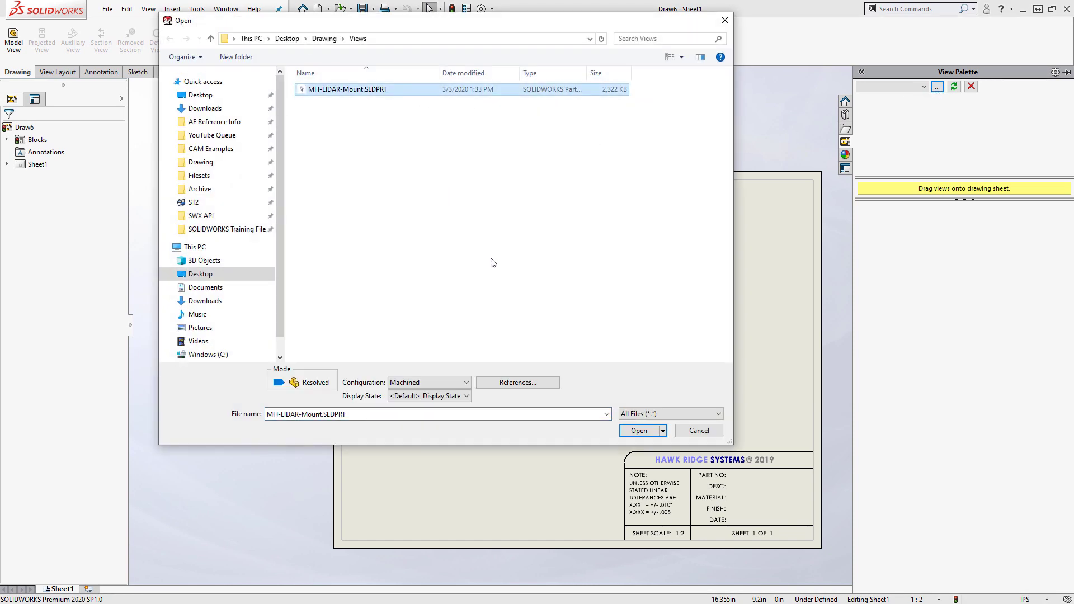
{"action": "left_click", "coordinate": [639, 431]}
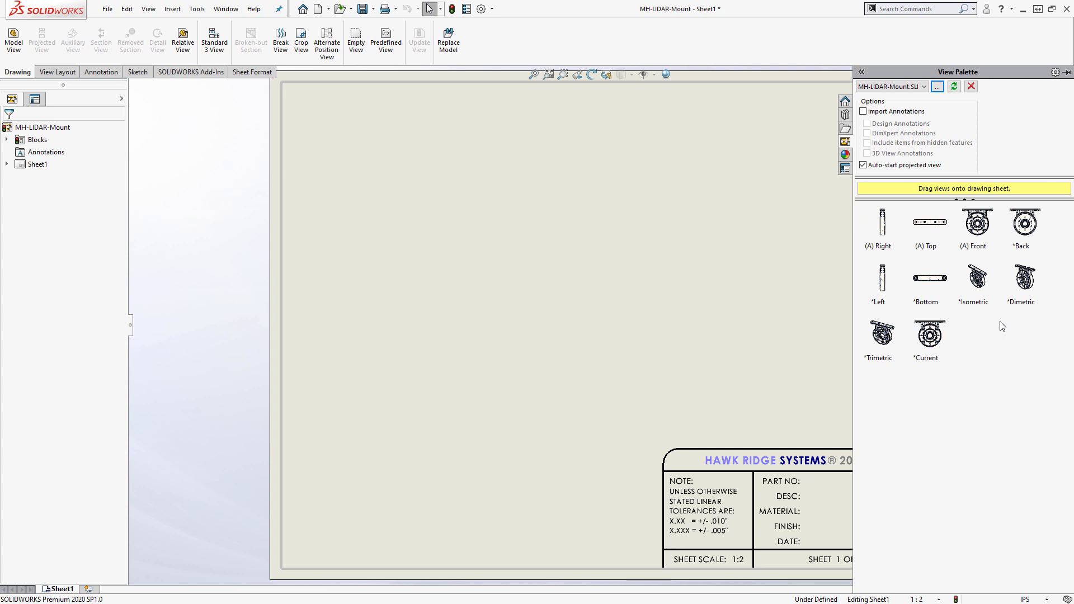
Step: Refresh the View Palette and place the front view with a right projected view
{"action": "left_click", "coordinate": [954, 87]}
{"action": "left_click_drag", "start_coordinate": [977, 224], "coordinate": [445, 320]}
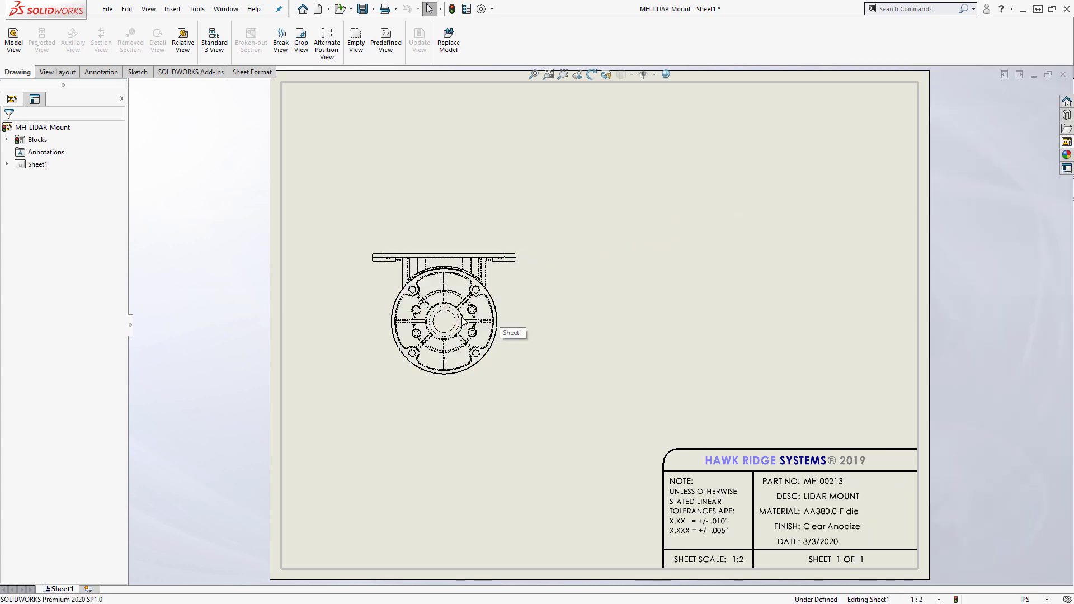
{"action": "left_click", "coordinate": [626, 330]}
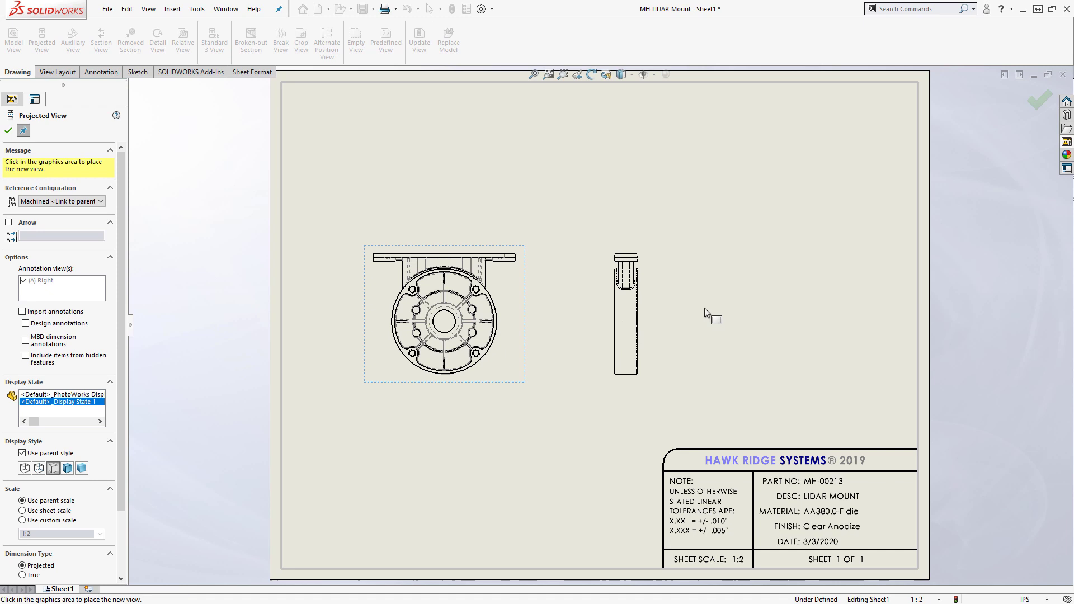
{"action": "key", "text": "Escape"}
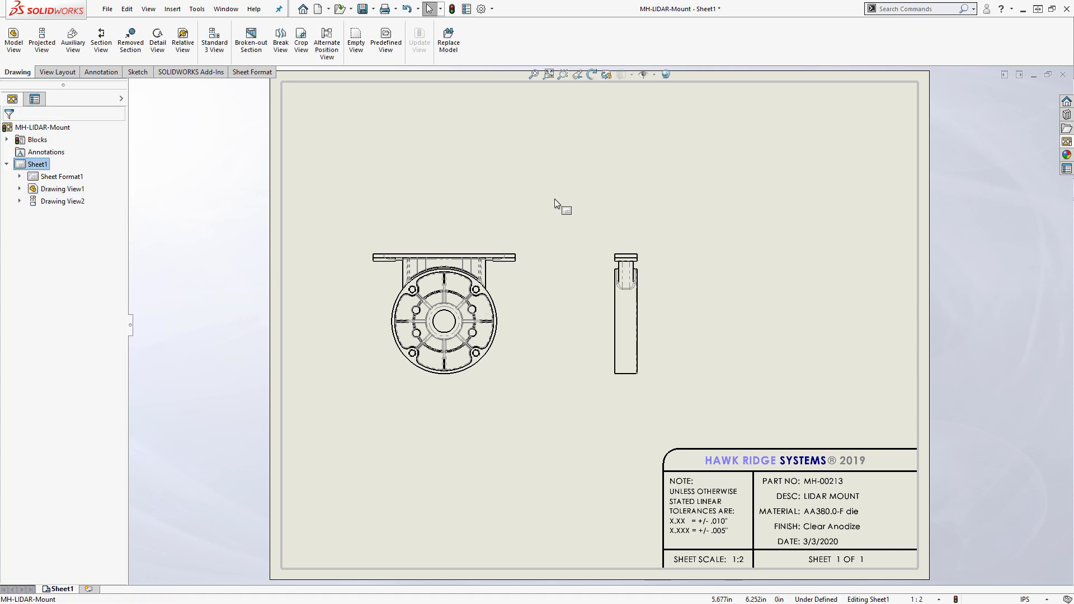
Step: Box-select both drawing views and delete them, confirming with Yes to All
{"action": "mouse_move", "coordinate": [342, 203]}
{"action": "left_mouse_down"}
{"action": "mouse_move", "coordinate": [649, 383]}
{"action": "mouse_move", "coordinate": [713, 401]}
{"action": "left_mouse_up"}
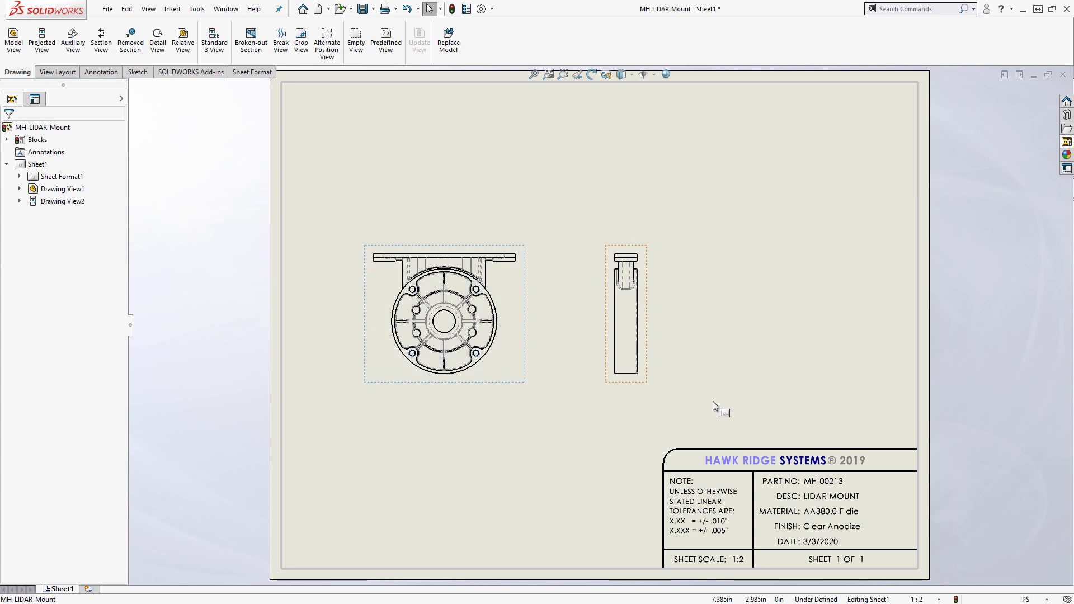
{"action": "key", "text": "Delete"}
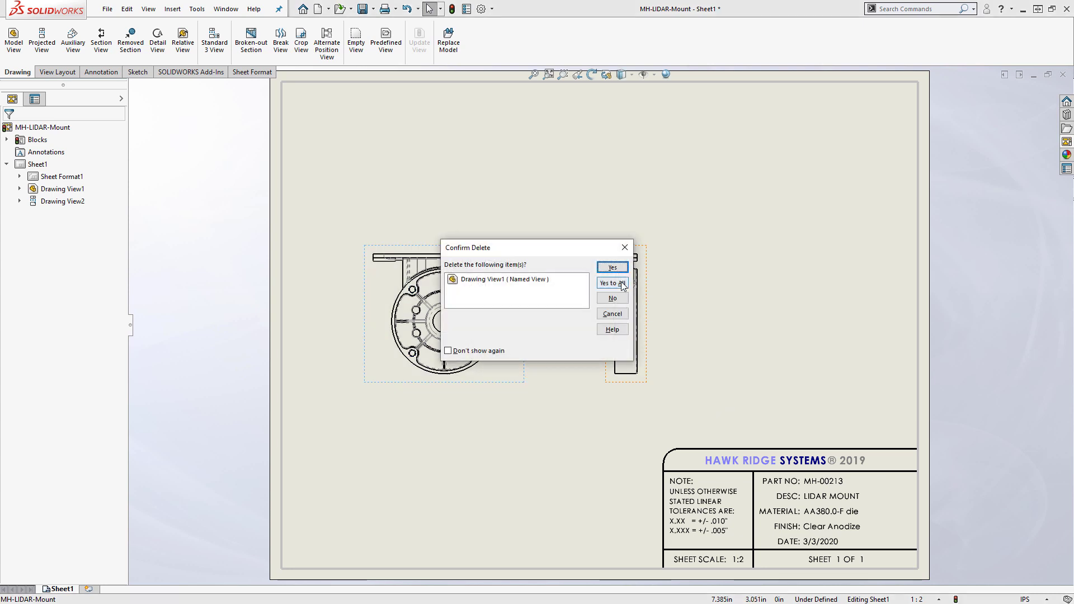
{"action": "left_click", "coordinate": [621, 283]}
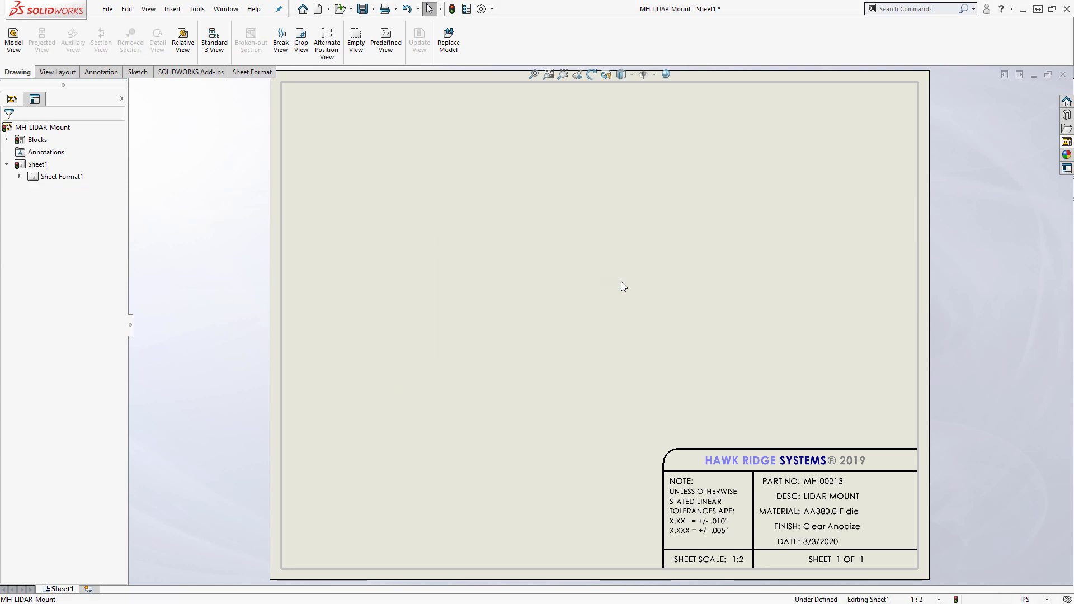
Step: Add a Model View of MH-LIDAR-Mount in Front orientation onto Sheet1
{"action": "left_click", "coordinate": [14, 46]}
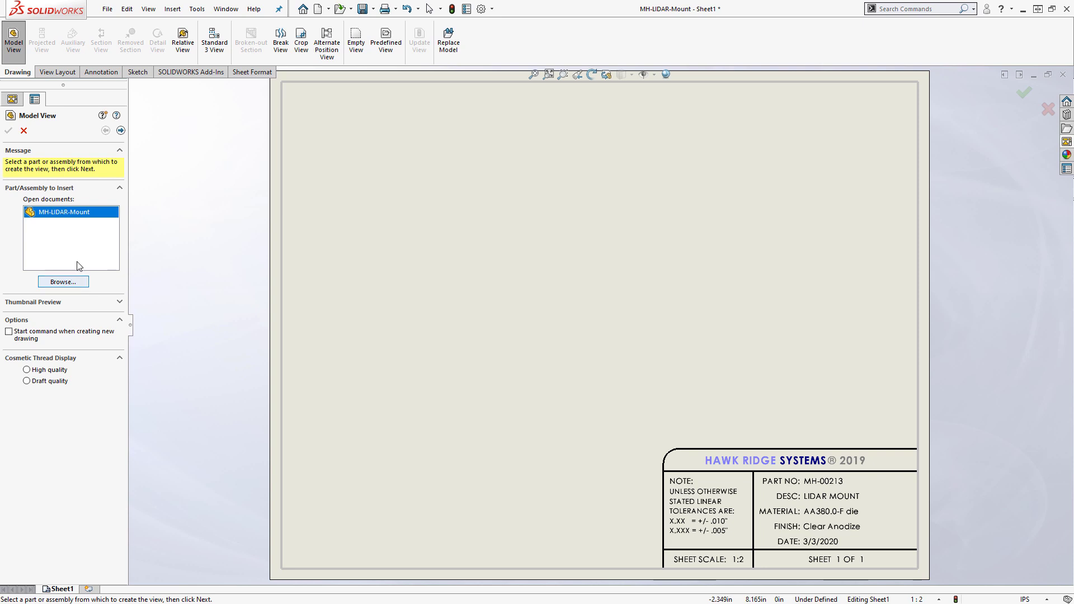
{"action": "left_click", "coordinate": [120, 130]}
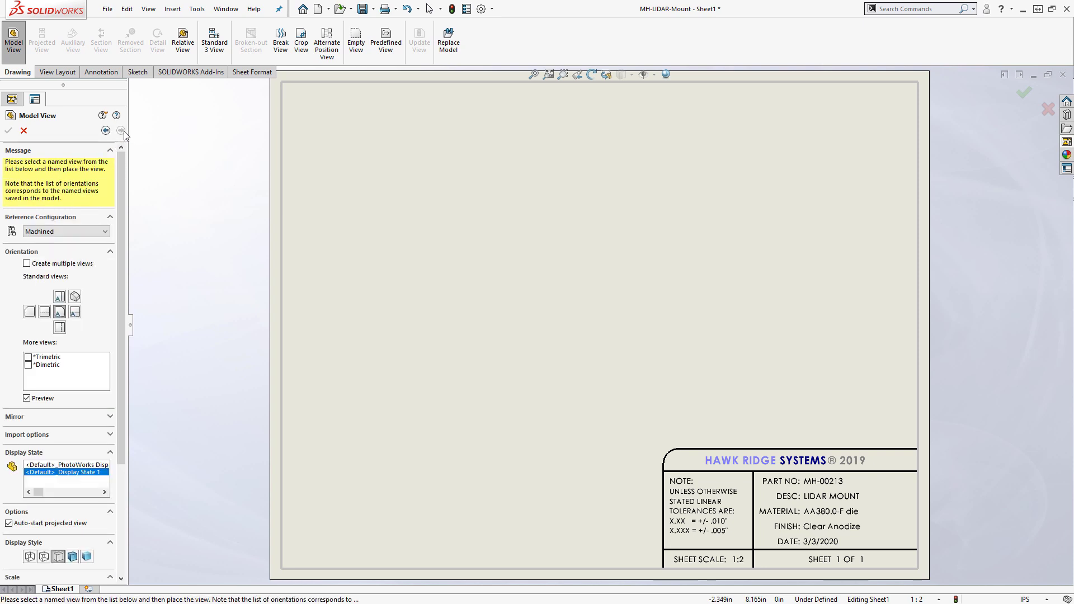
{"action": "left_click", "coordinate": [60, 313]}
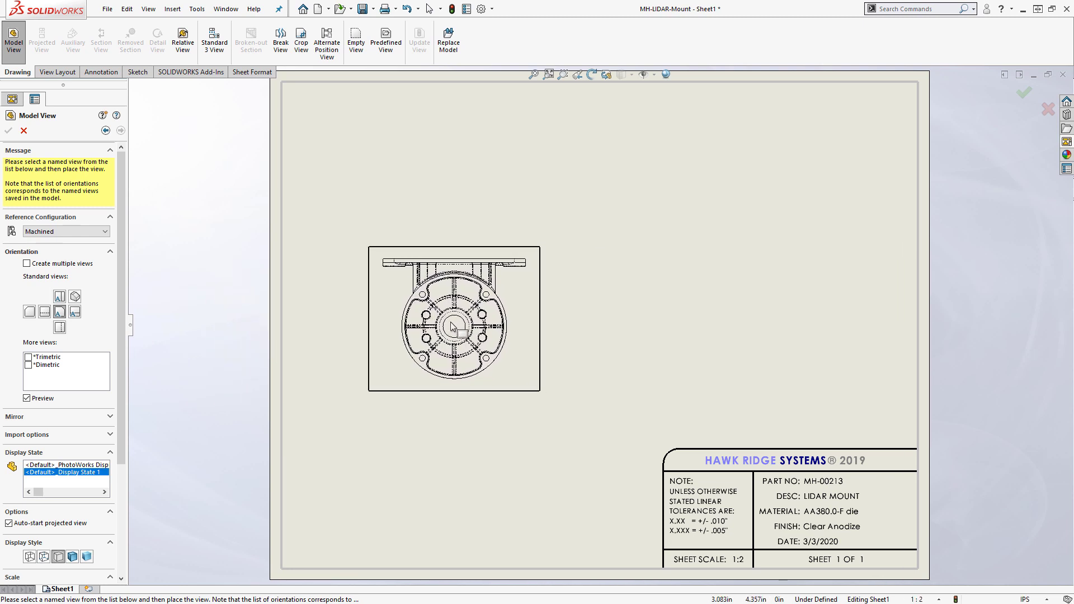
{"action": "left_click", "coordinate": [29, 401]}
{"action": "left_click", "coordinate": [30, 401]}
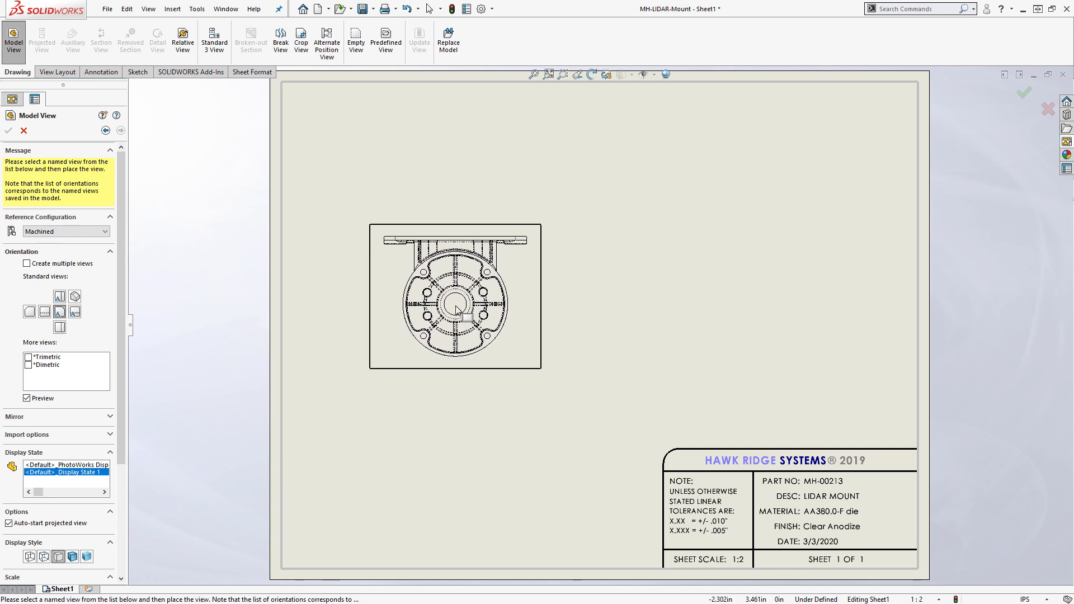
{"action": "left_click", "coordinate": [457, 316]}
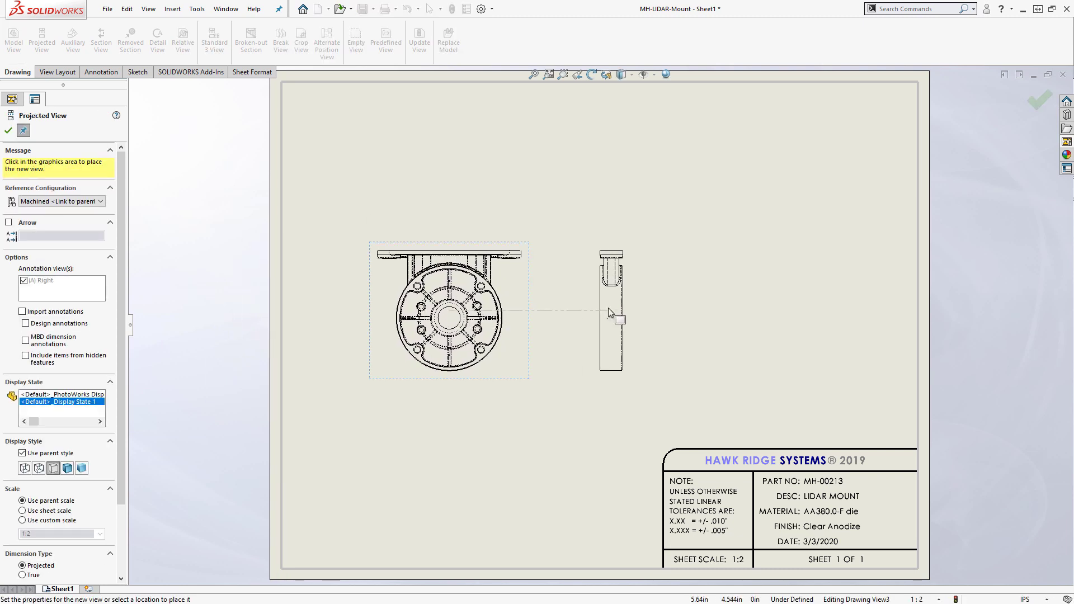
Step: Place the projected right view, then box-select and delete both views
{"action": "left_click", "coordinate": [608, 307]}
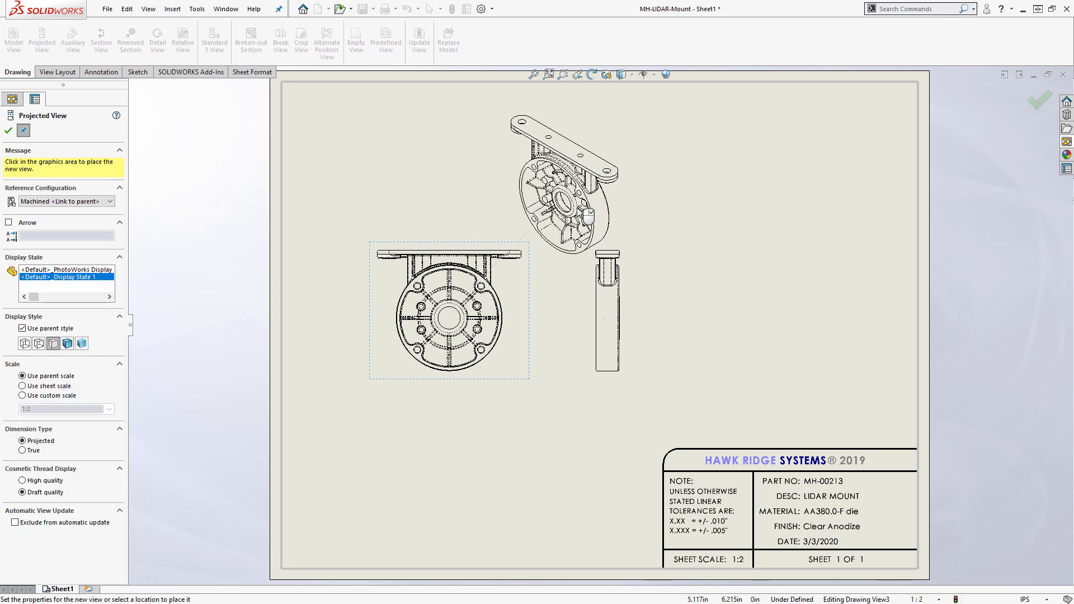
{"action": "right_click", "coordinate": [577, 207]}
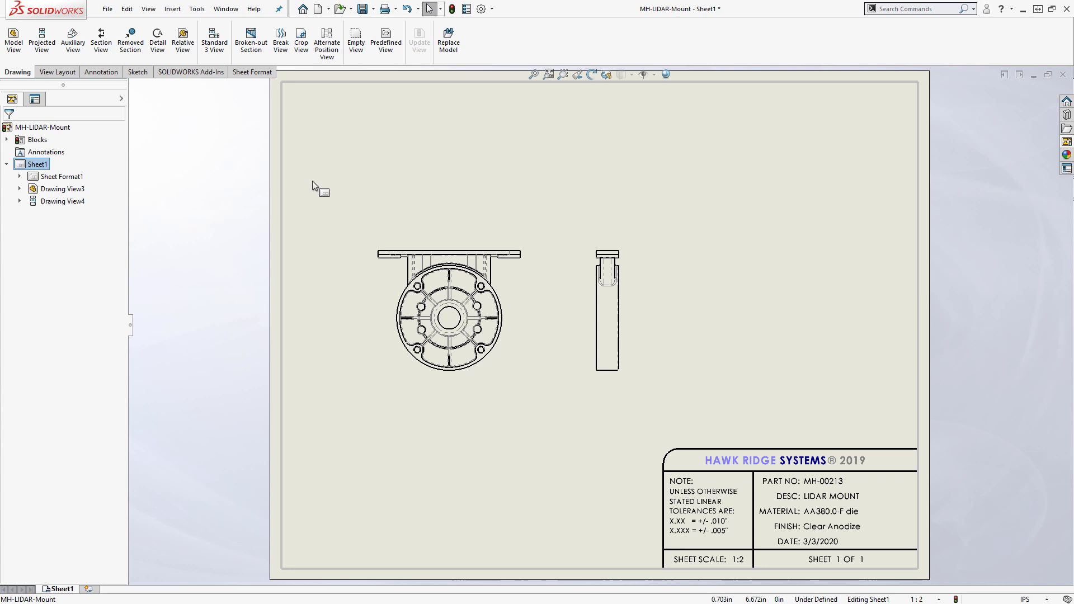
{"action": "left_click_drag", "start_coordinate": [313, 183], "coordinate": [654, 394]}
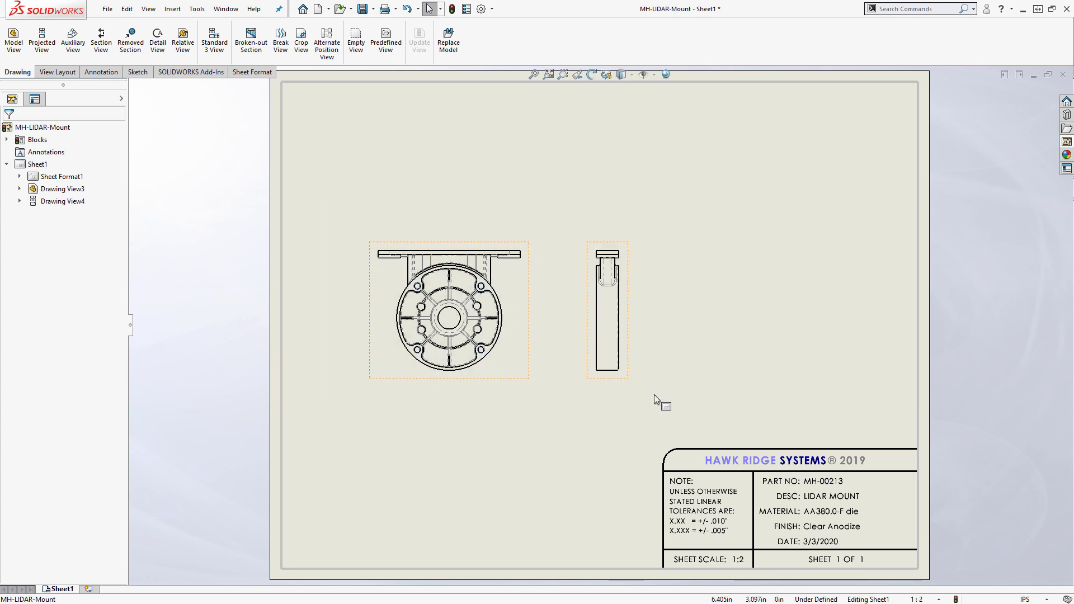
{"action": "key", "text": "Delete"}
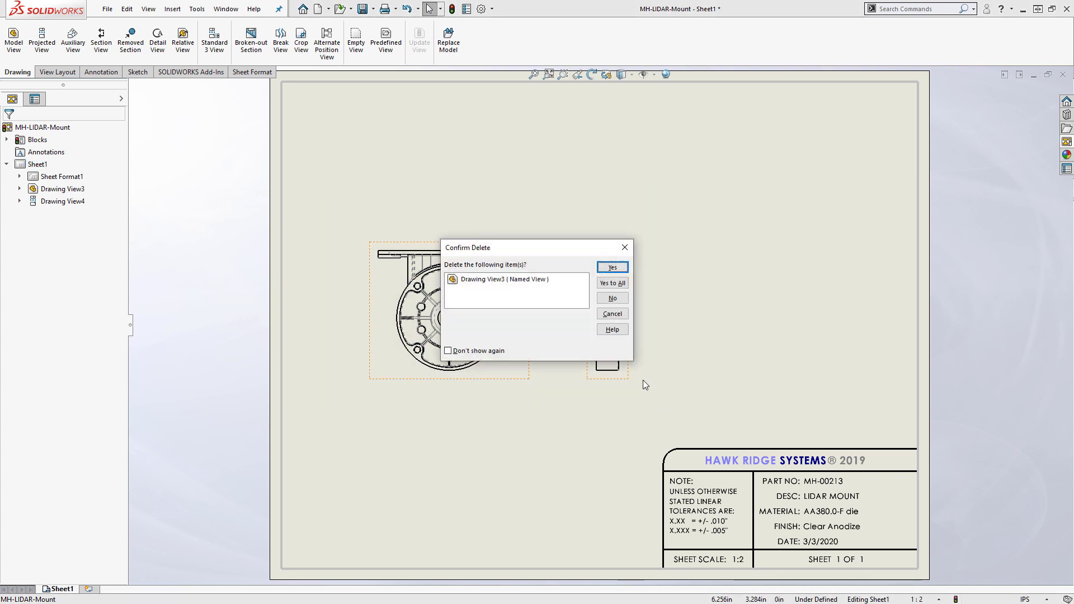
{"action": "left_click", "coordinate": [609, 265]}
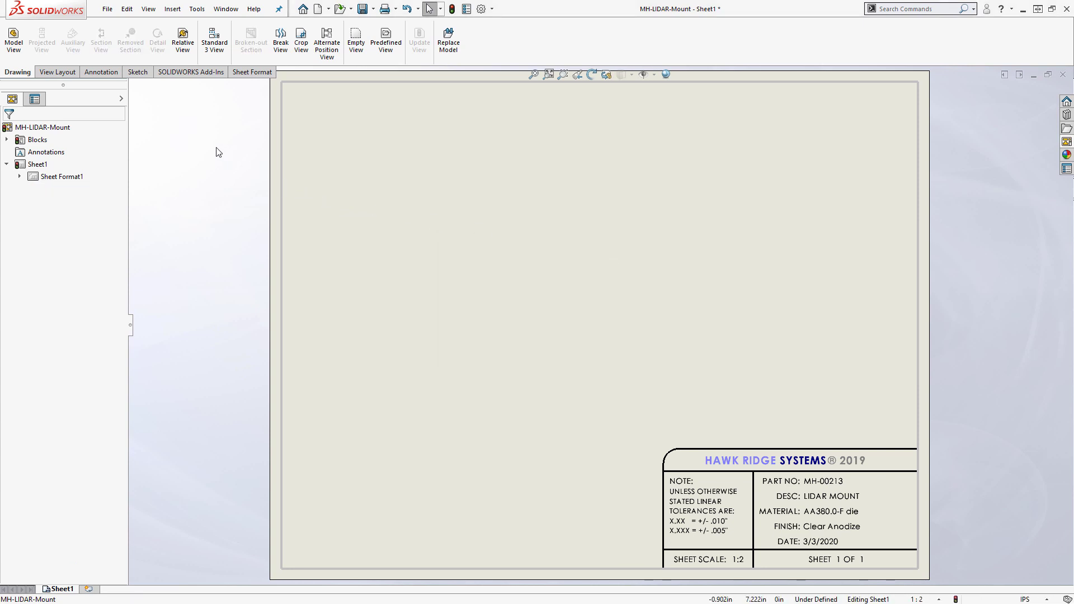
Step: Generate Standard 3 View (front, top, right) from MH-LIDAR-Mount.SLDPRT
{"action": "left_click", "coordinate": [222, 54]}
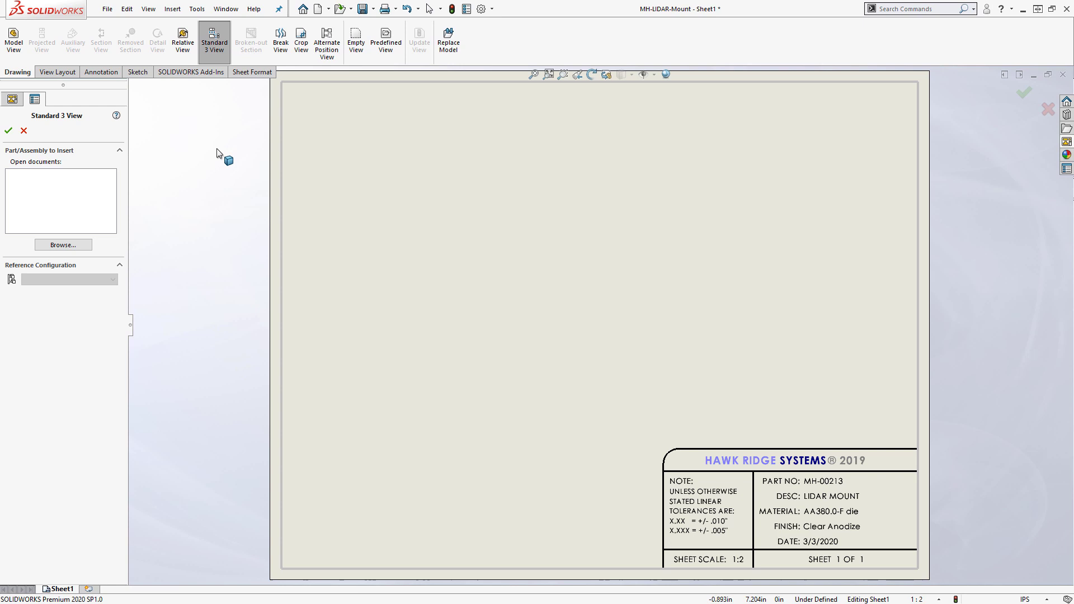
{"action": "left_click", "coordinate": [68, 246]}
{"action": "left_click", "coordinate": [338, 93]}
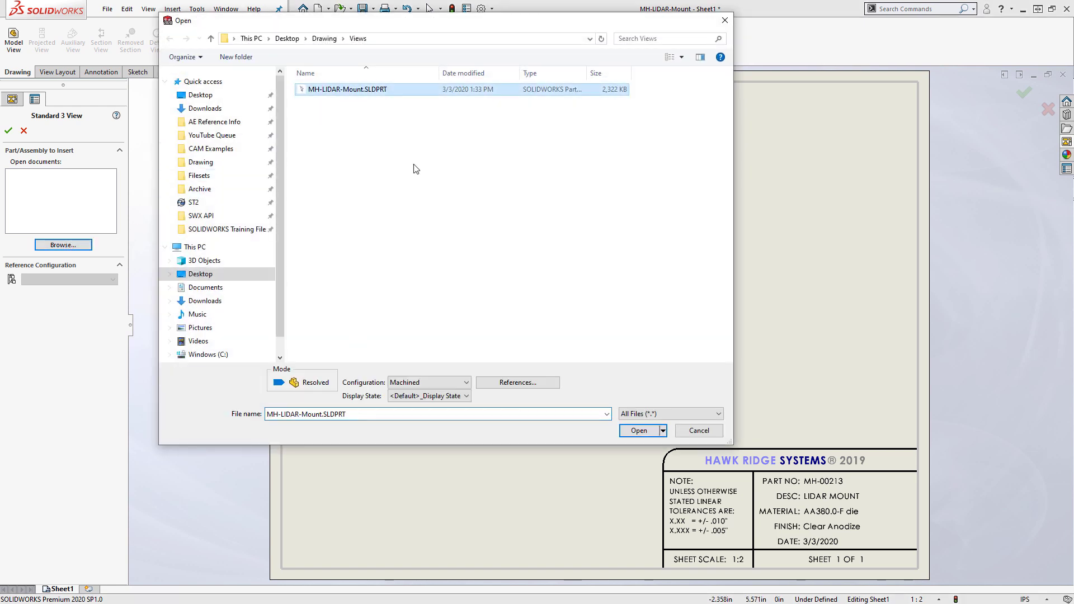
{"action": "left_click", "coordinate": [638, 431]}
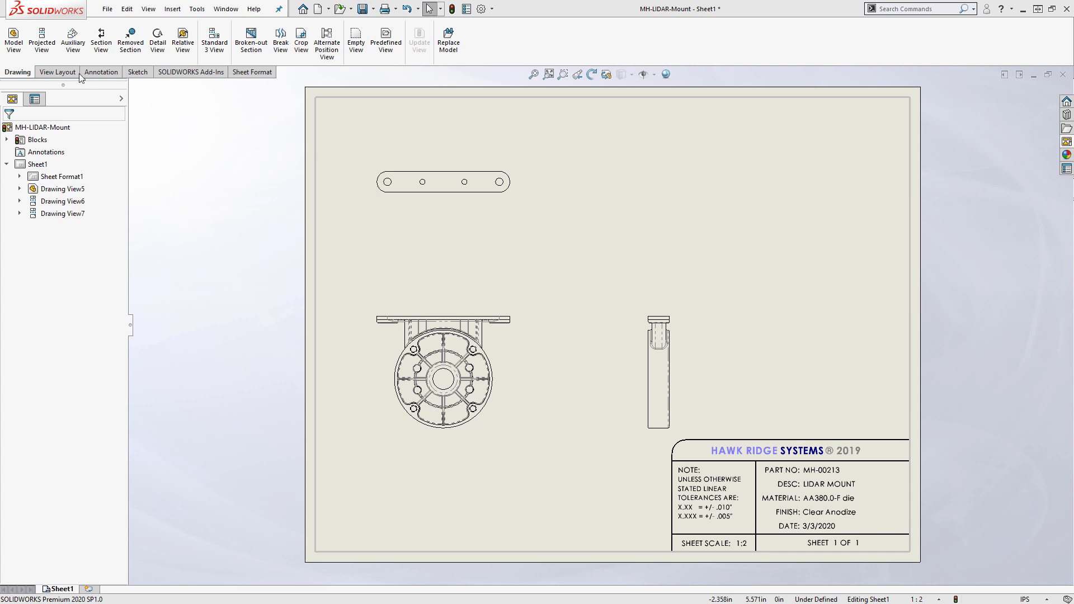
Step: Start a Model View and open MH-LIDAR-SUB.SLDASM from the Drawing folder
{"action": "left_click", "coordinate": [16, 51]}
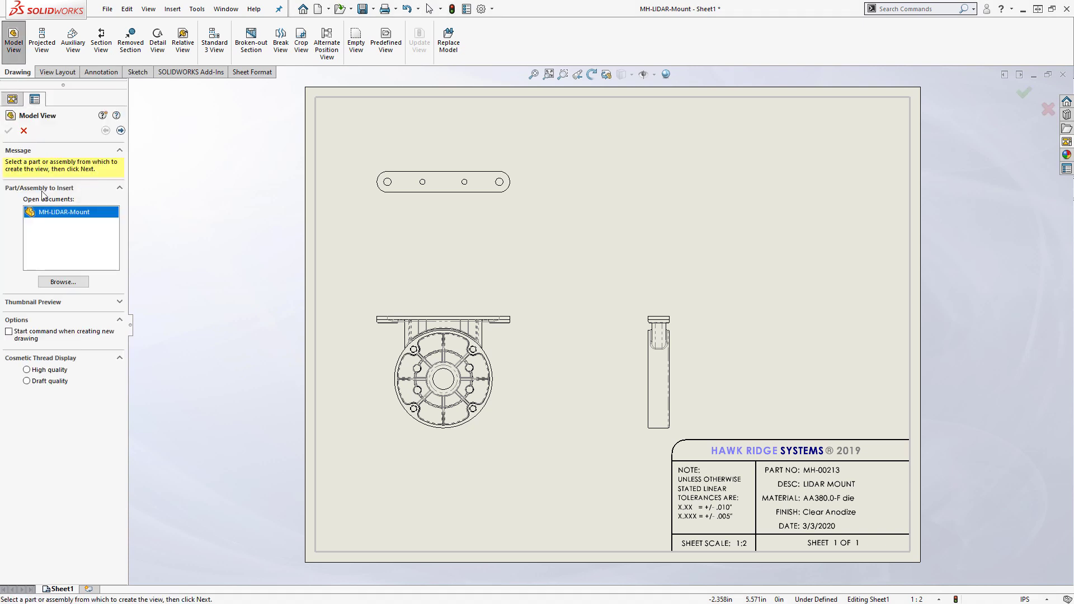
{"action": "left_click", "coordinate": [64, 282]}
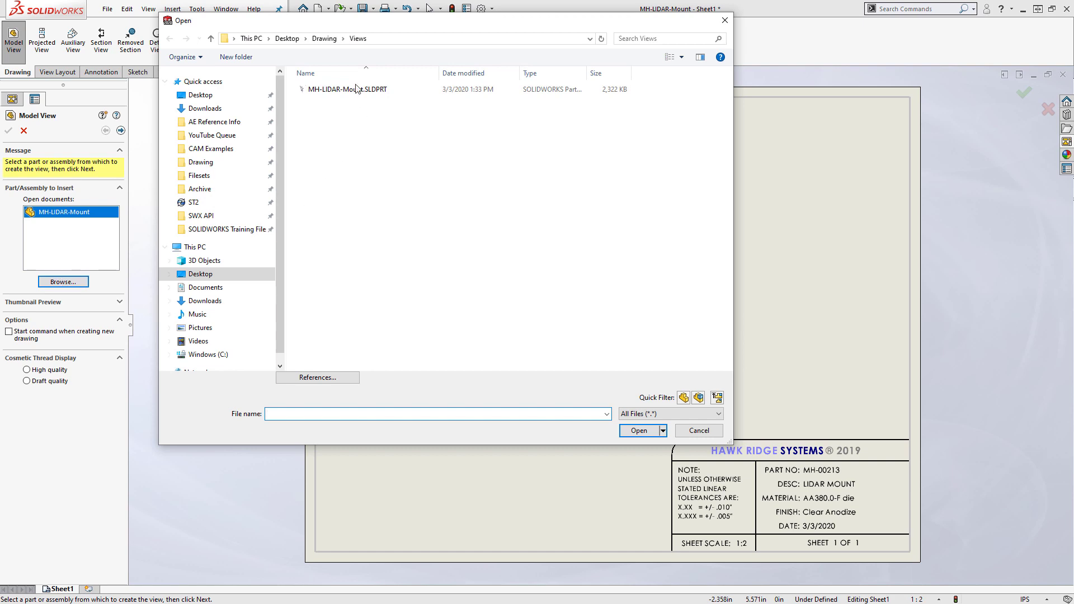
{"action": "left_click", "coordinate": [325, 38]}
{"action": "scroll", "coordinate": [442, 277], "scroll_direction": "down", "scroll_amount": 3}
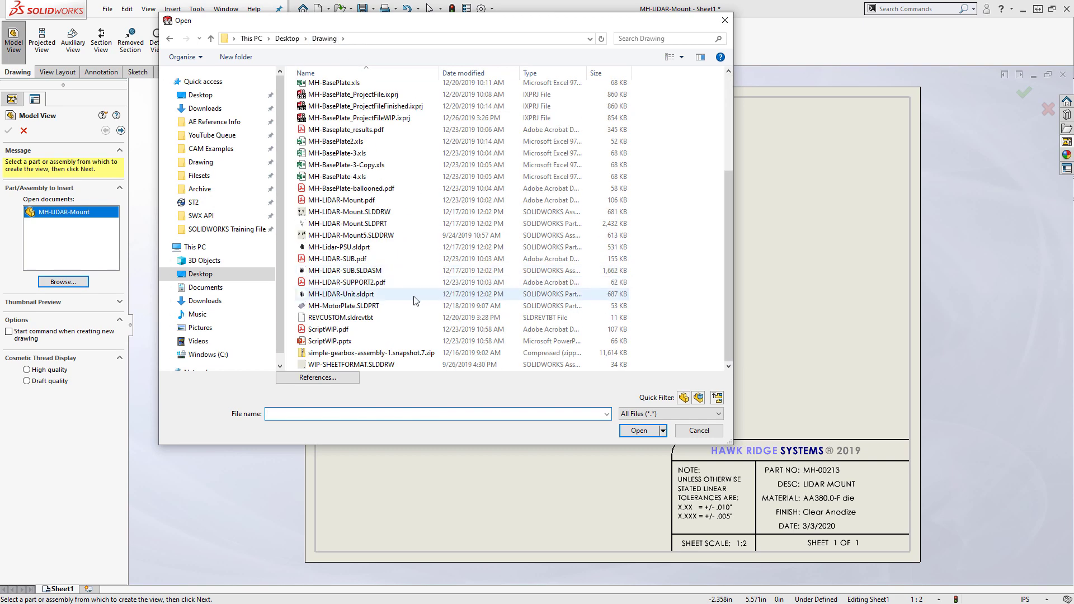
{"action": "left_click", "coordinate": [390, 272]}
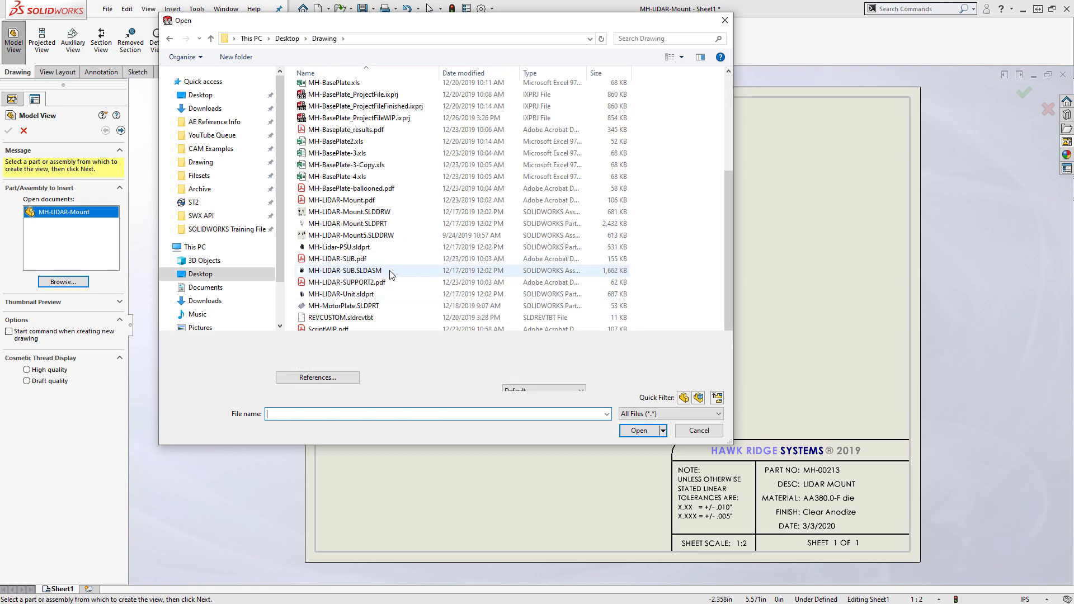
{"action": "left_click", "coordinate": [643, 430]}
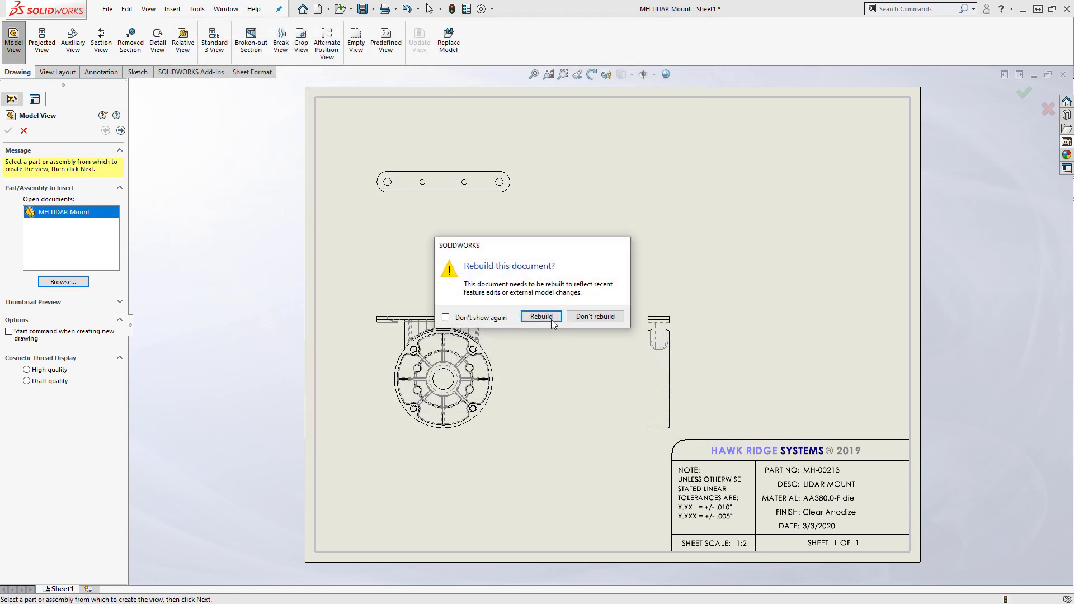
Step: Rebuild the drawing and place an isometric view of the LIDAR sub-assembly at the sheet's upper right
{"action": "left_click", "coordinate": [552, 324]}
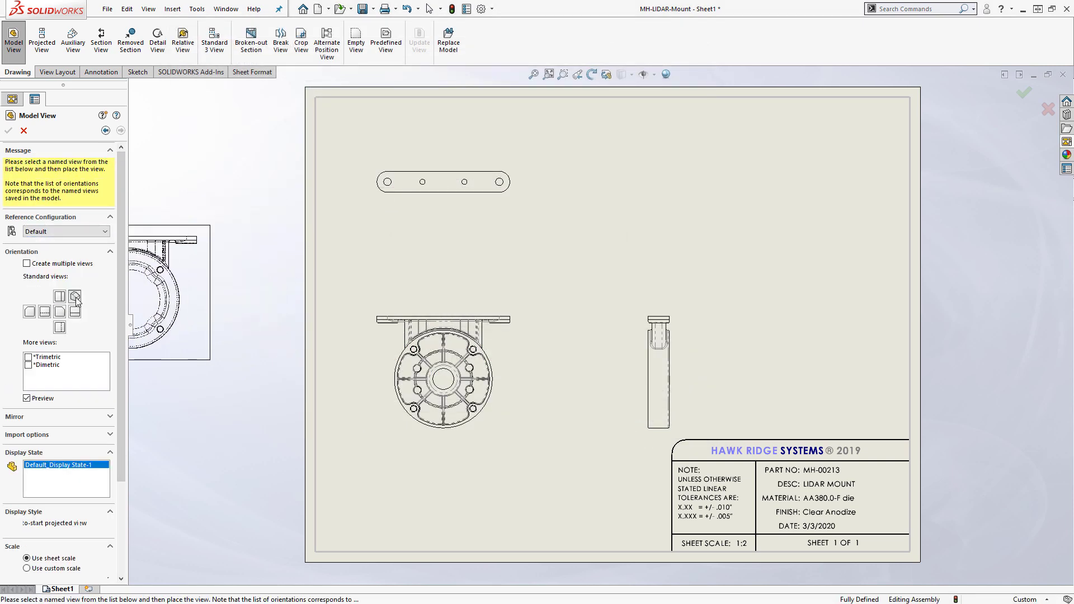
{"action": "left_click", "coordinate": [75, 296]}
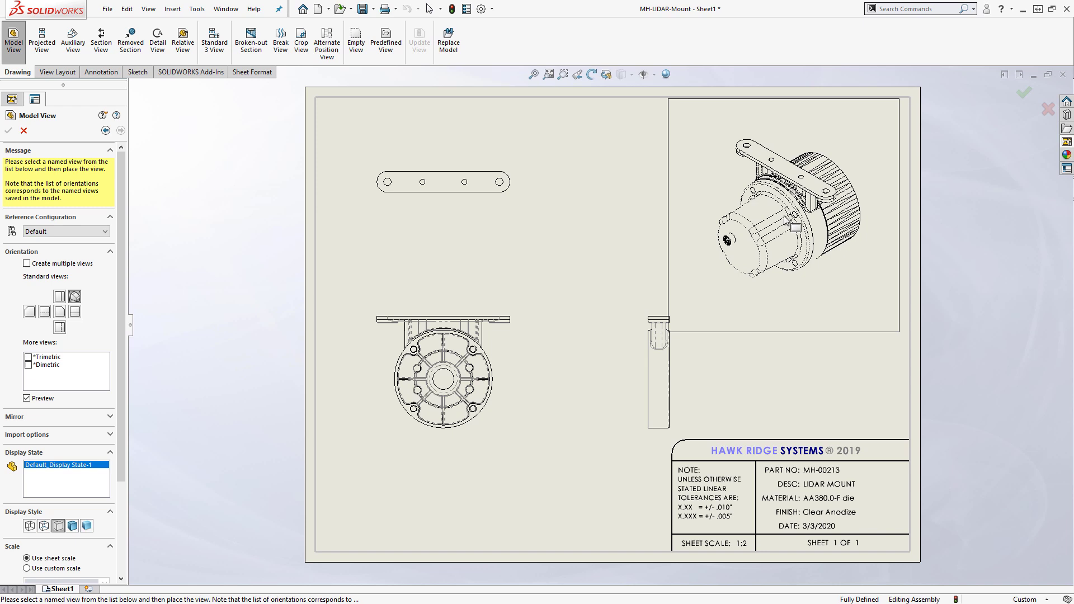
{"action": "left_click", "coordinate": [786, 220]}
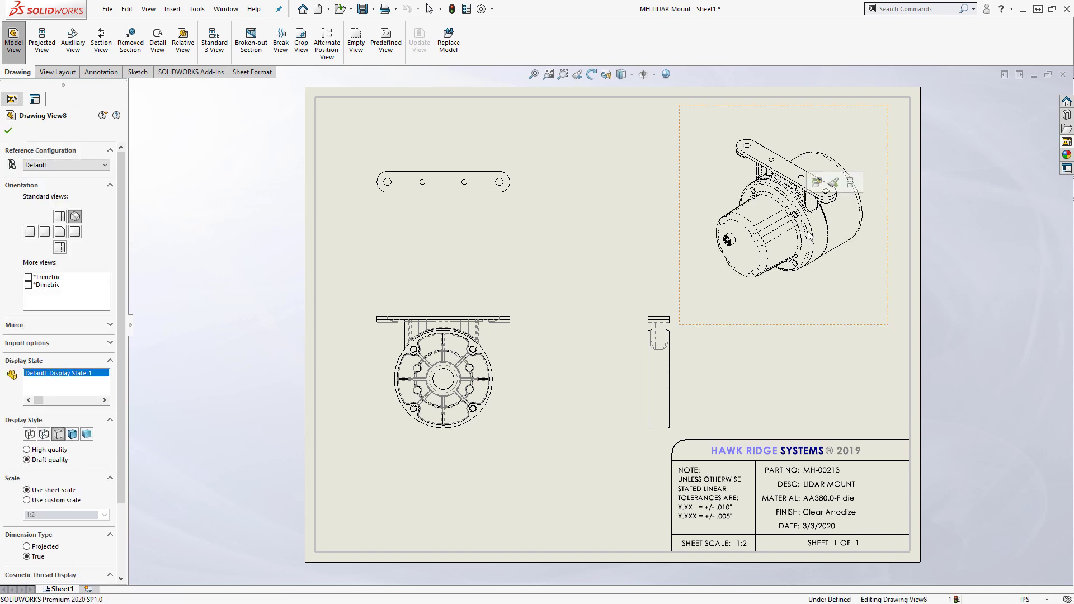
{"action": "left_click", "coordinate": [8, 130]}
Step: Set the isometric view to high quality with Shaded With Edges display style
{"action": "left_click", "coordinate": [777, 323]}
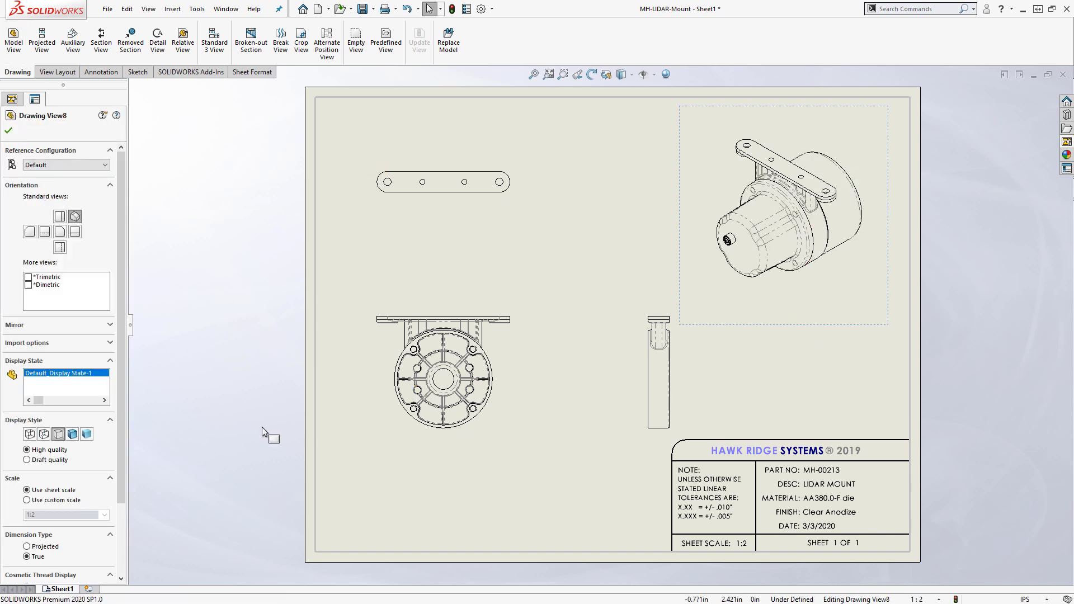
{"action": "left_click", "coordinate": [73, 435]}
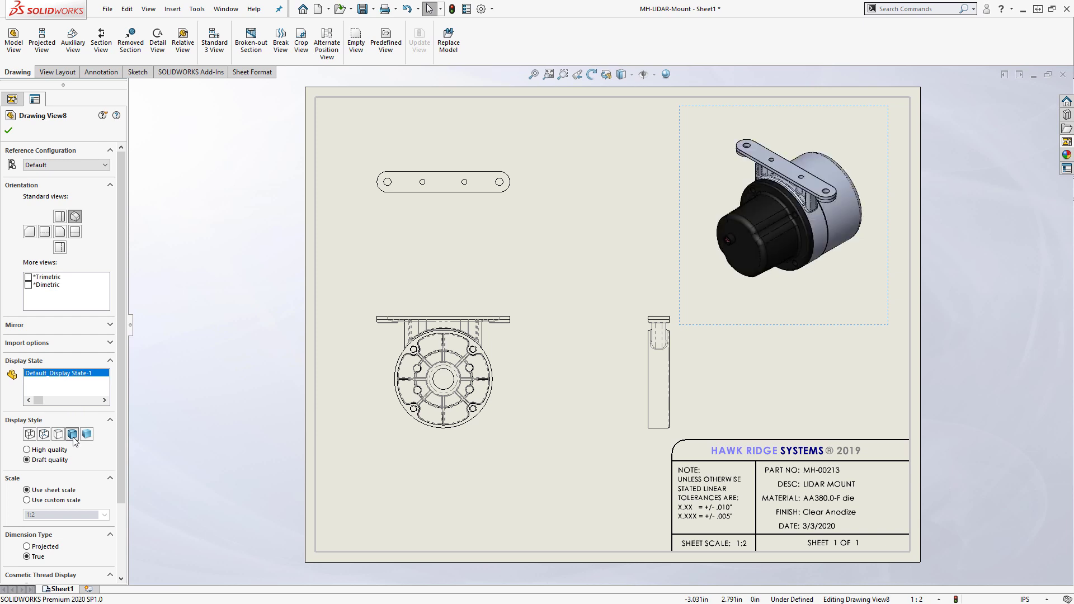
{"action": "left_click", "coordinate": [435, 270]}
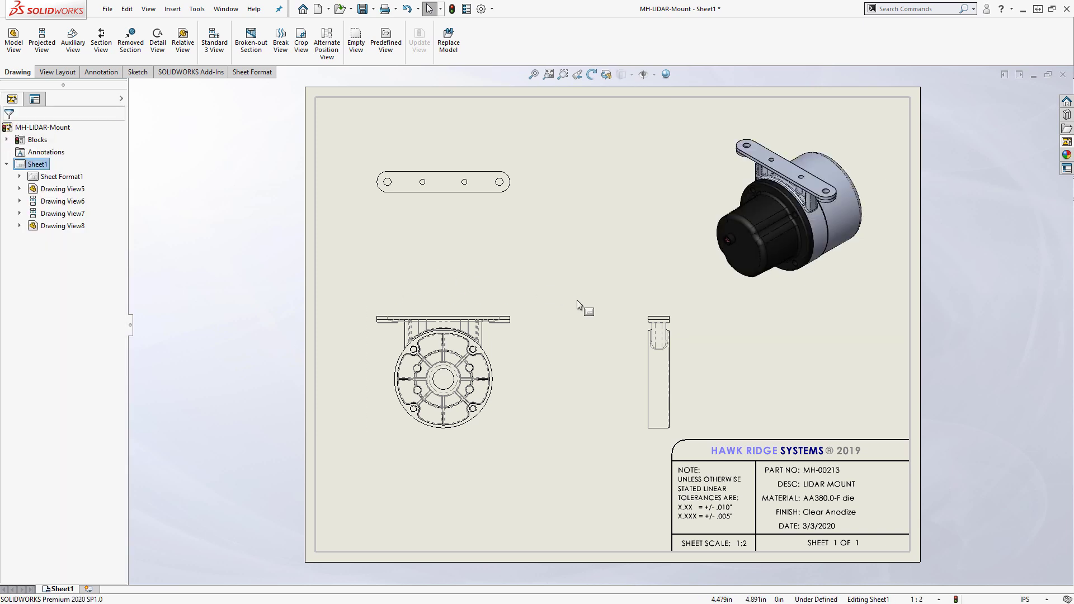